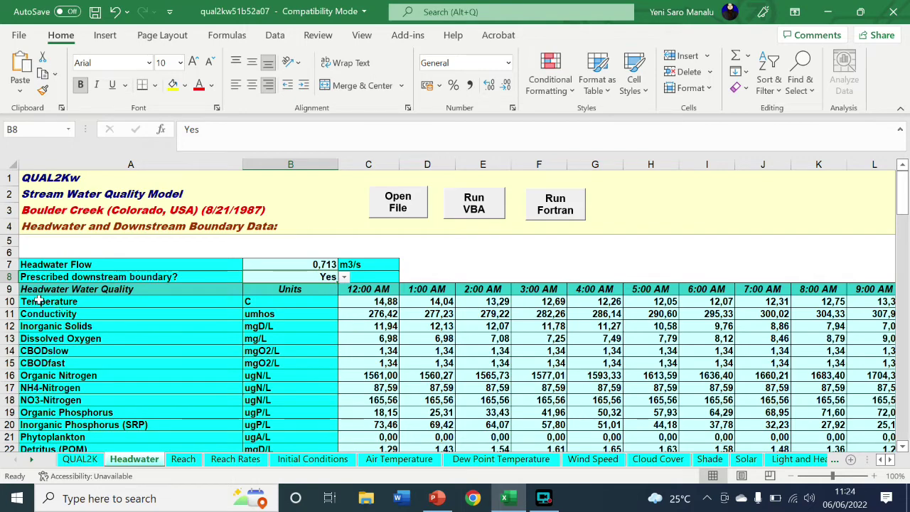
- Review the headwater water quality parameters and their units on the Headwater sheet, from Temperature down to pH
scroll(16, 305, "down", 3)
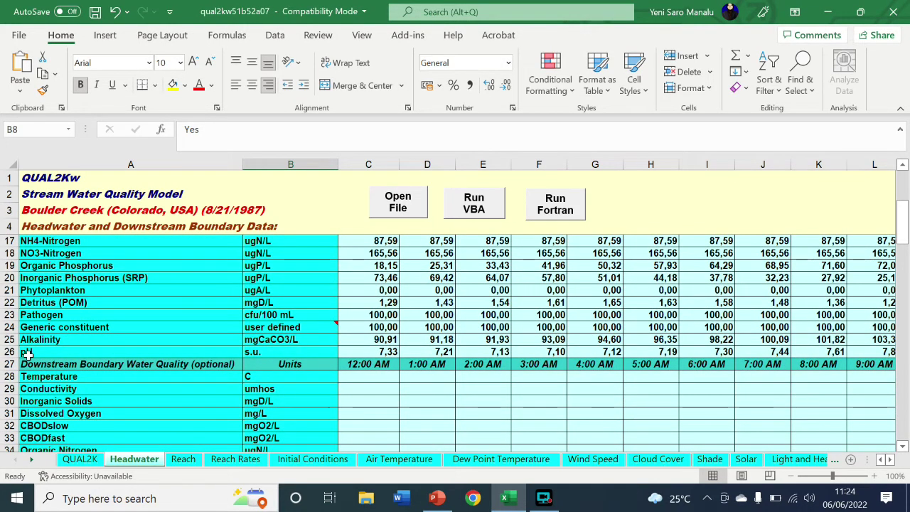
scroll(27, 370, "up", 3)
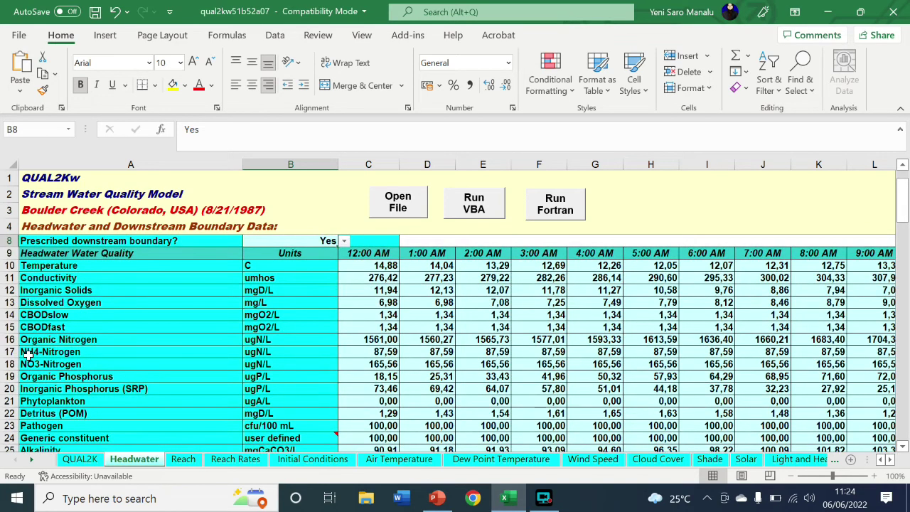
scroll(27, 356, "up", 1)
scroll(27, 355, "down", 1)
scroll(74, 400, "down", 1)
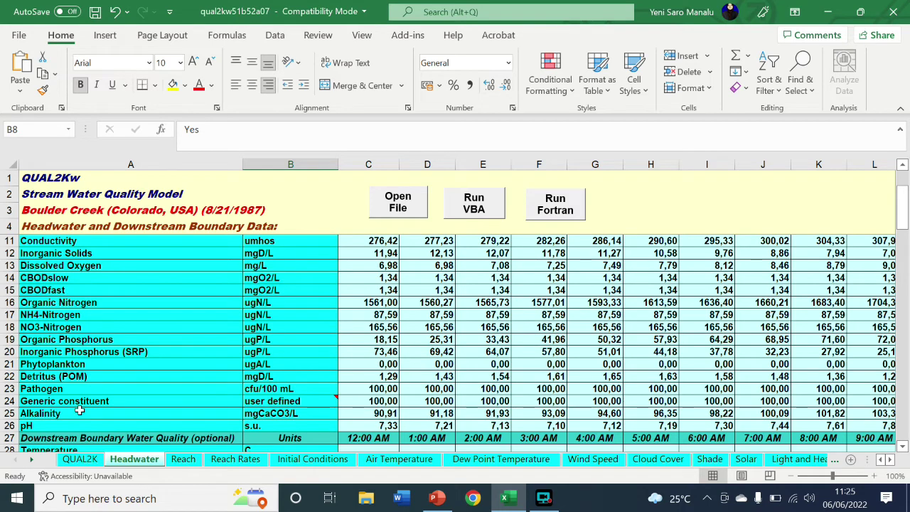
scroll(80, 403, "up", 1)
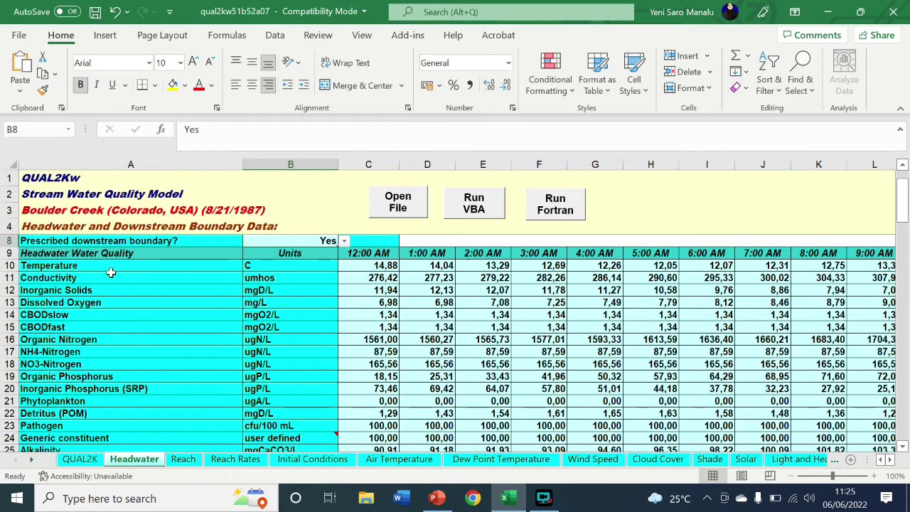
scroll(64, 384, "down", 1)
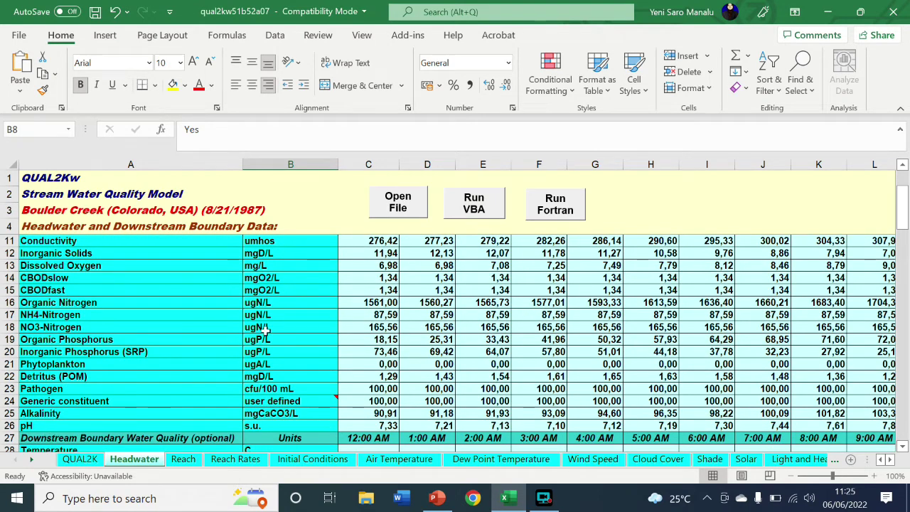
scroll(266, 332, "up", 1)
scroll(277, 306, "down", 1)
scroll(281, 348, "up", 1)
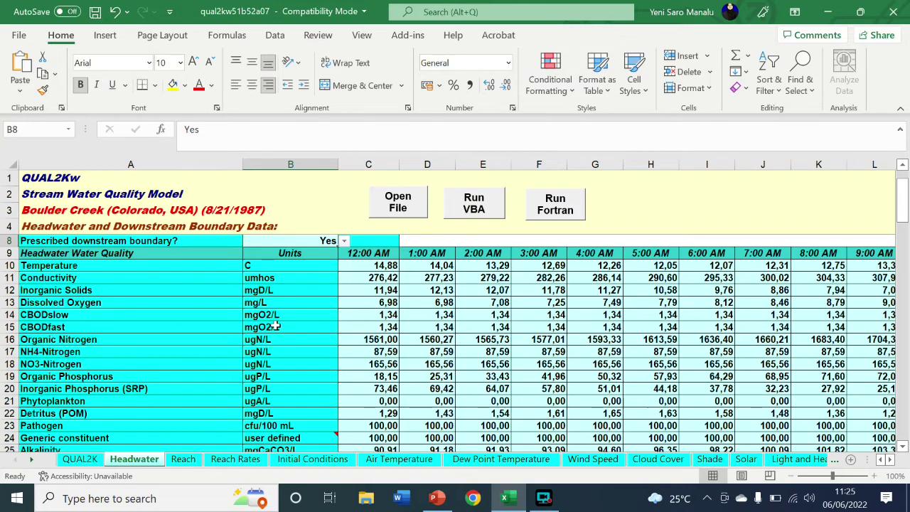
scroll(275, 326, "down", 1)
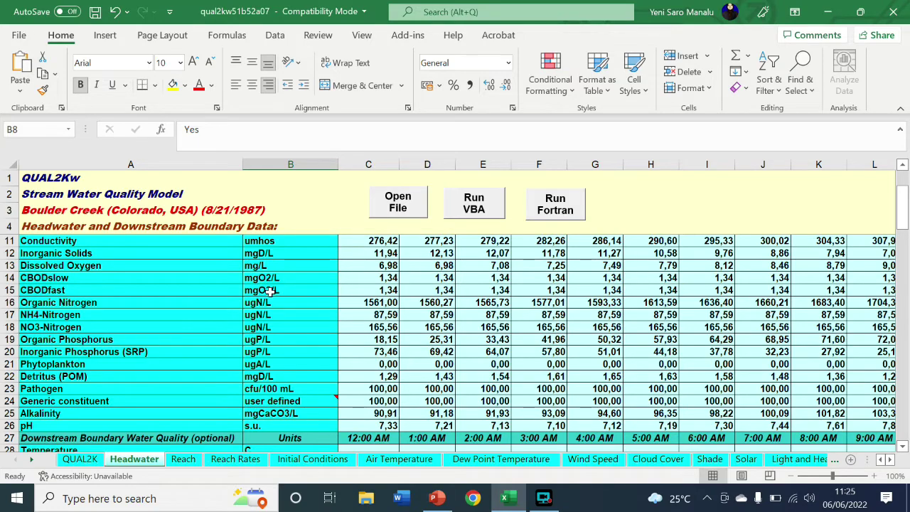
scroll(269, 292, "up", 2)
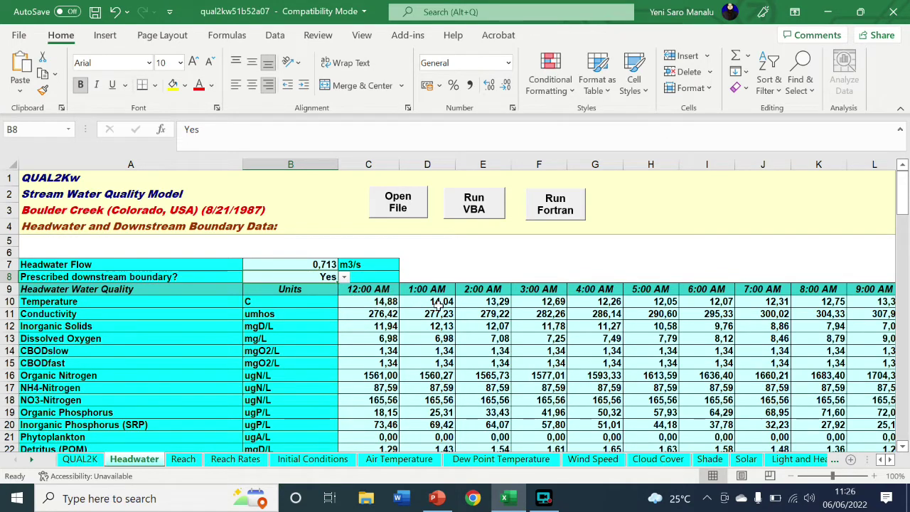
- Look across the hourly headwater columns from 12:00 AM to 11:00 PM and return to the parameter names
left_click(891, 460)
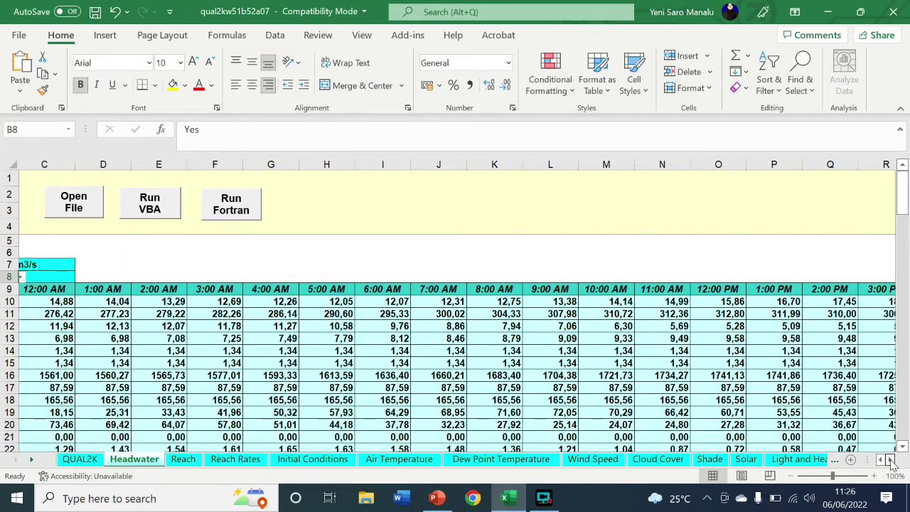
left_click(891, 460)
left_click(880, 460)
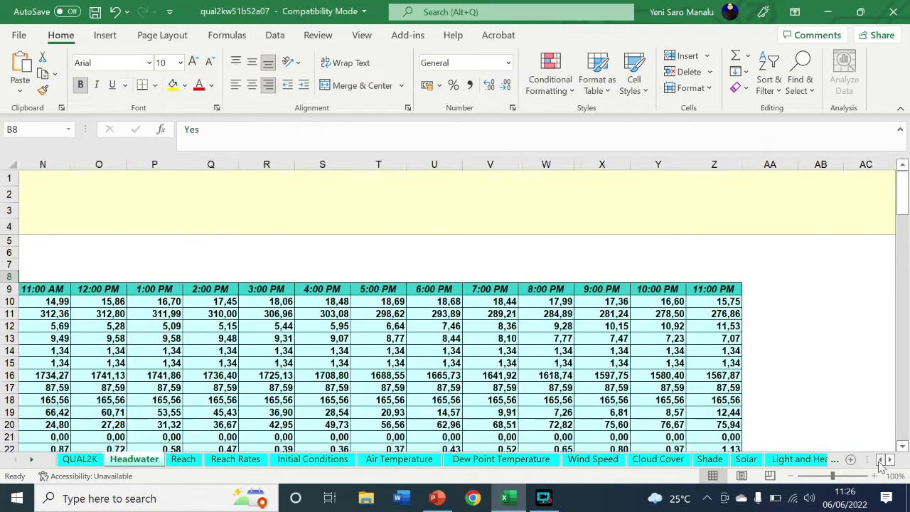
left_click(881, 460)
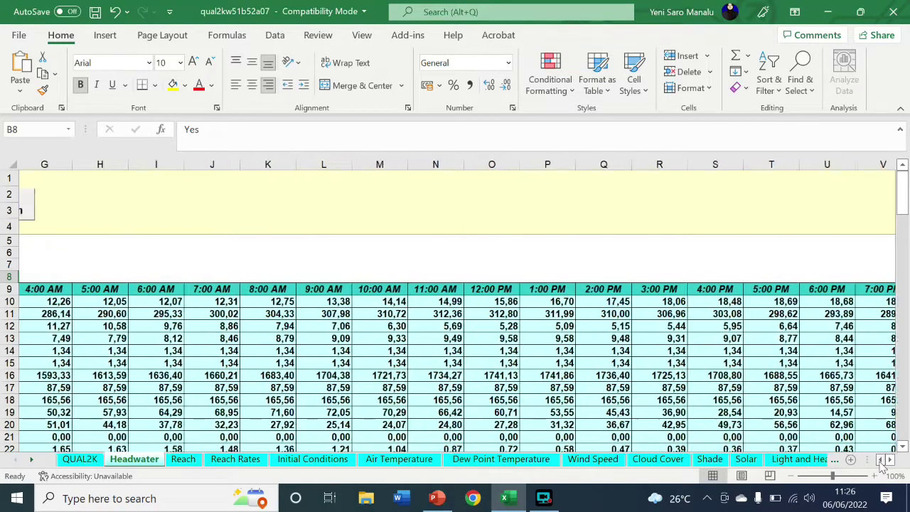
left_click(881, 460)
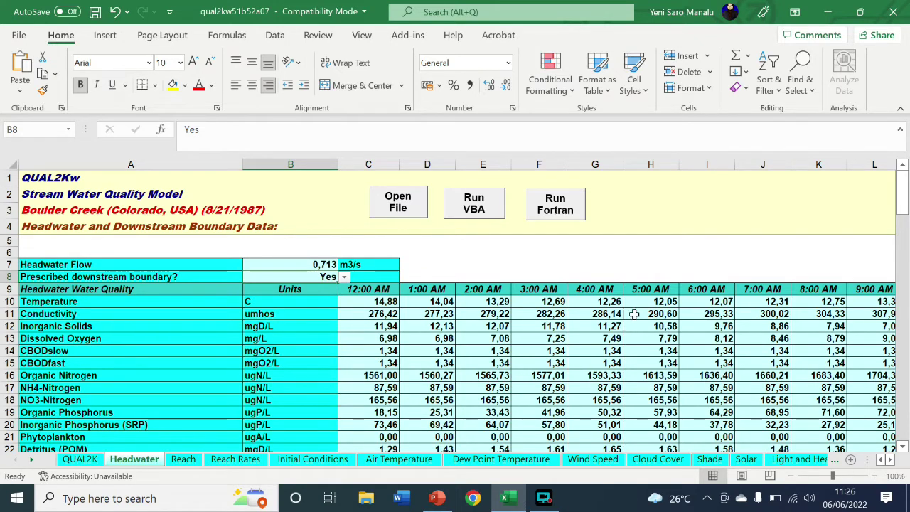
- Examine the headwater values hour by hour through the morning and afternoon columns, returning to 12:00 AM
left_click(890, 460)
left_click(890, 460)
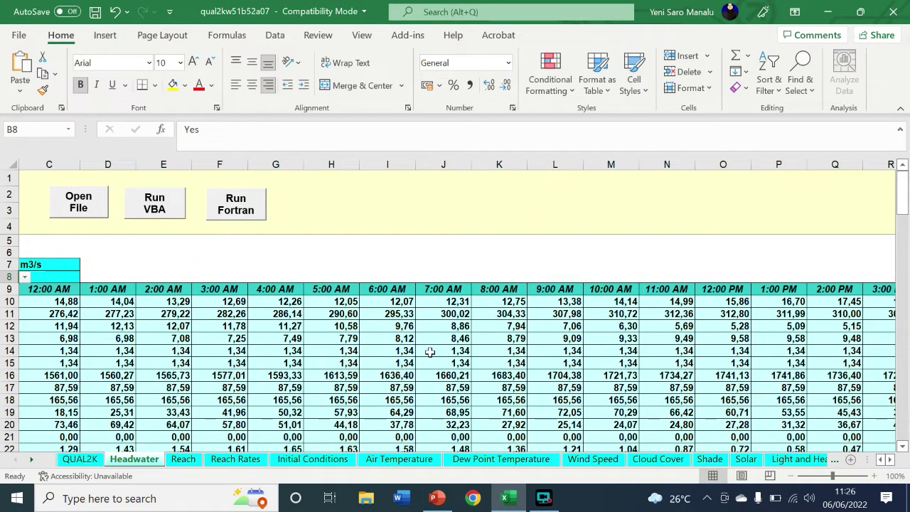
left_click(890, 461)
left_click(889, 460)
left_click(890, 461)
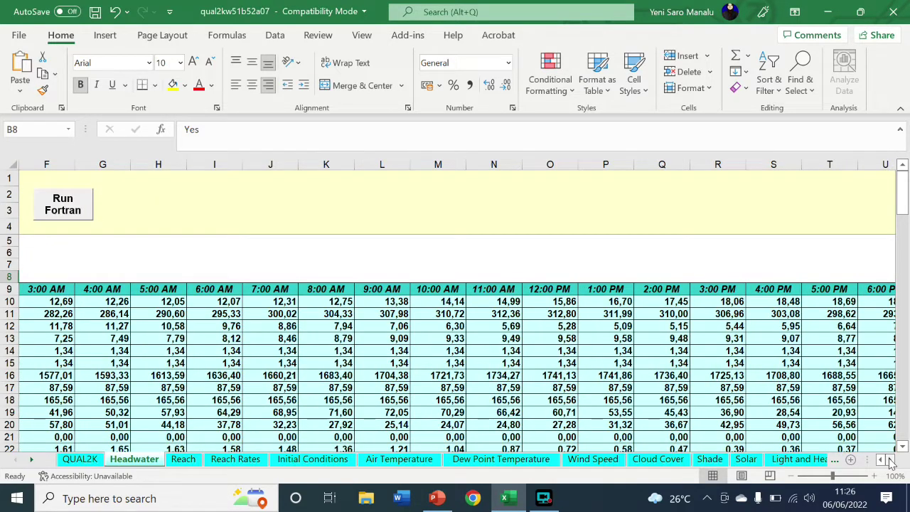
left_click(890, 460)
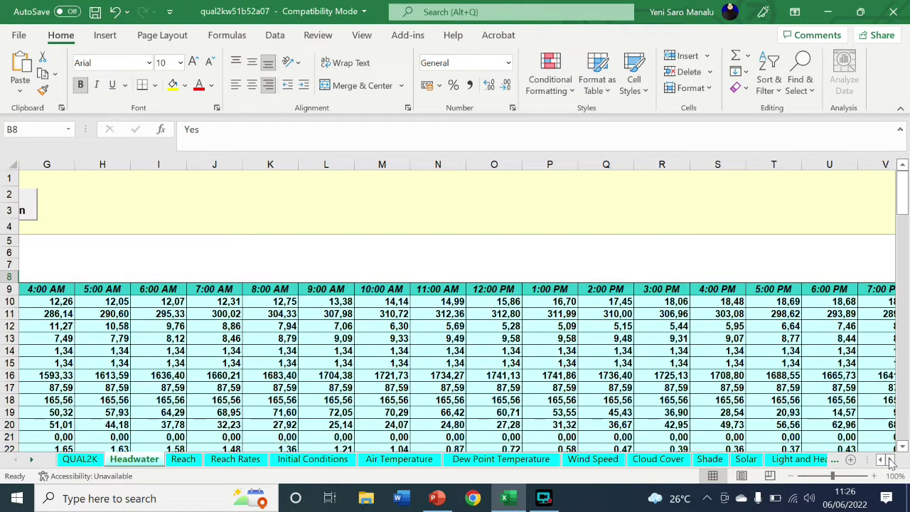
left_click(889, 460)
left_click(890, 460)
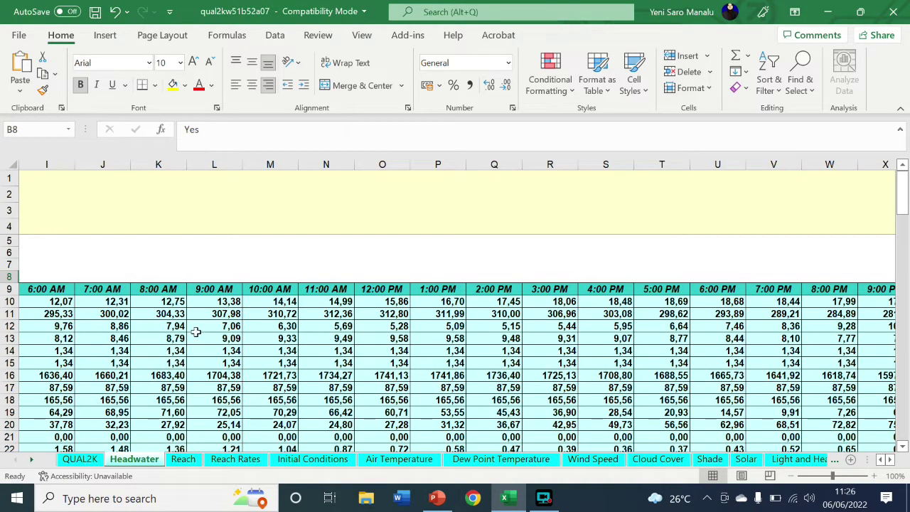
left_click(881, 460)
left_click(881, 460)
left_click(881, 460)
left_click(880, 460)
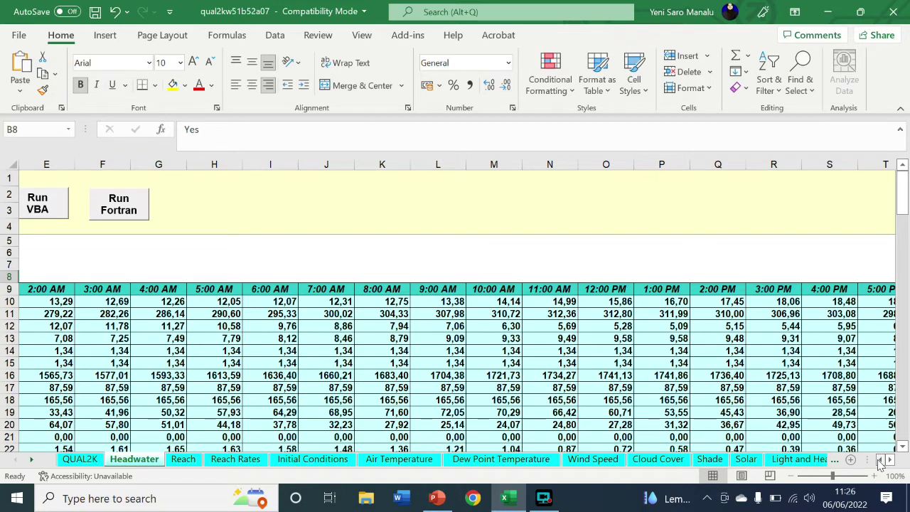
left_click(881, 461)
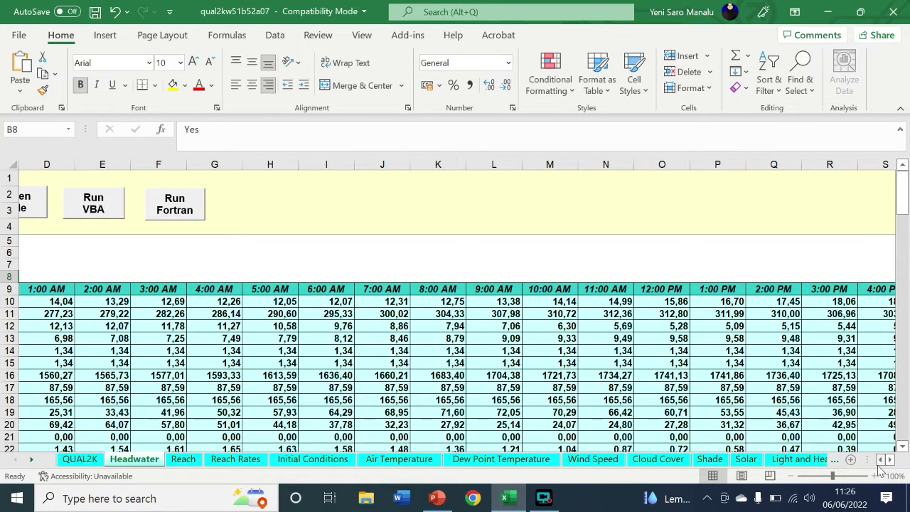
left_click(881, 461)
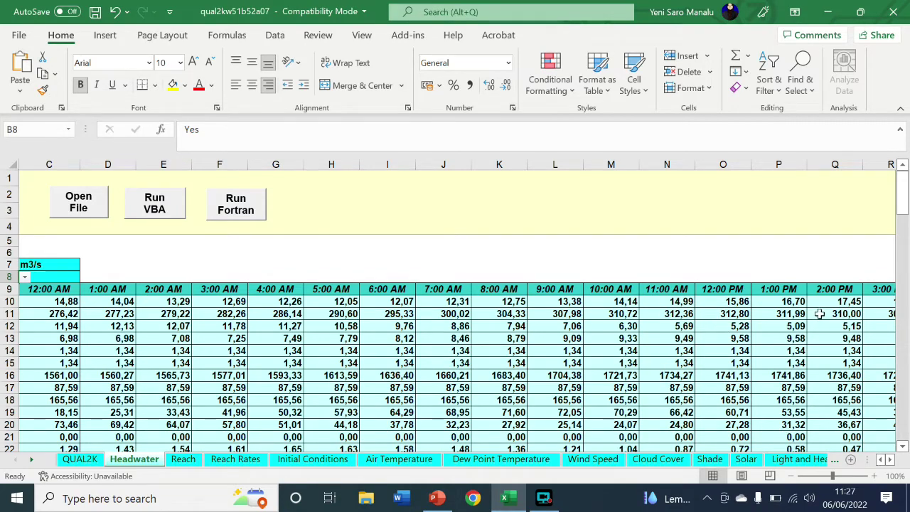
- Check that the hourly headwater data extends through the 11:00 PM column and return to the sheet's first column
left_click(891, 461)
left_click(891, 461)
left_click(891, 460)
left_click(891, 461)
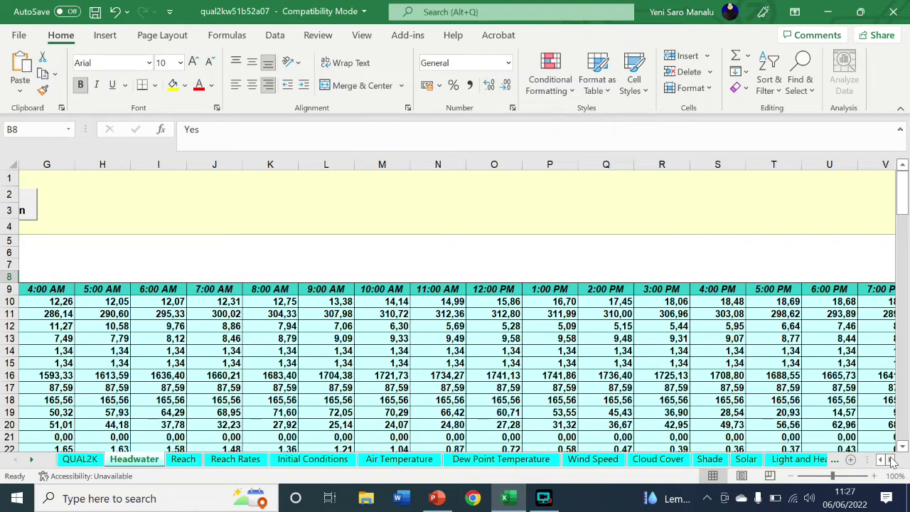
left_click(892, 460)
left_click(891, 461)
left_click(891, 461)
left_click(891, 460)
left_click(892, 460)
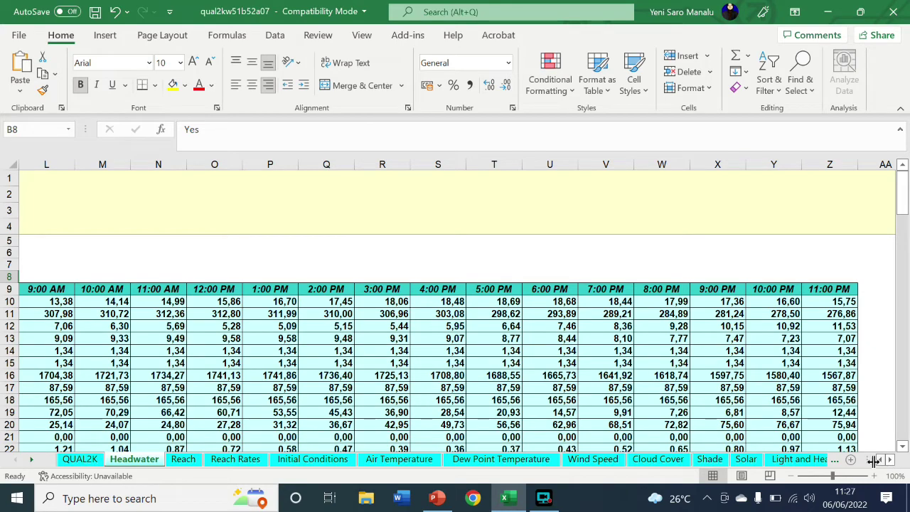
left_click(881, 460)
left_click(881, 460)
left_click(881, 460)
left_click(881, 460)
left_click(882, 460)
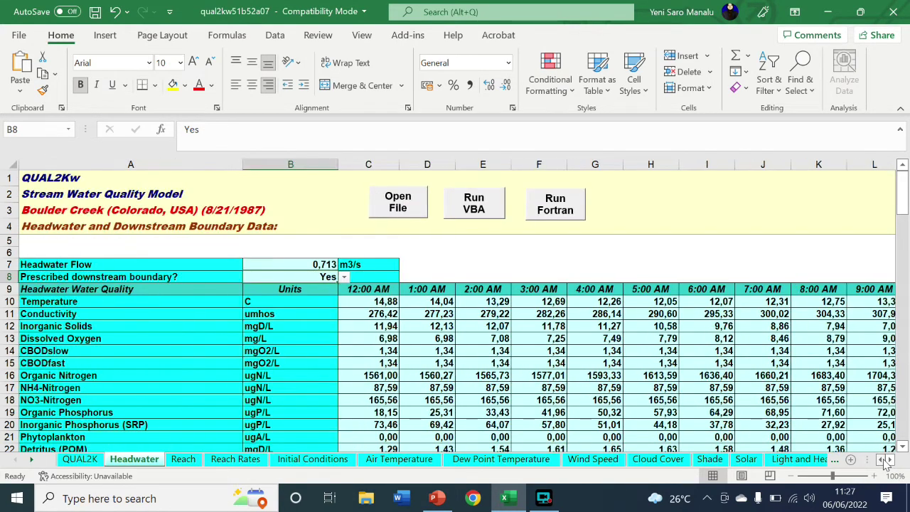
- View the optional Downstream Boundary Water Quality section beneath the headwater data and return to the sheet's beginning
scroll(470, 382, "down", 4)
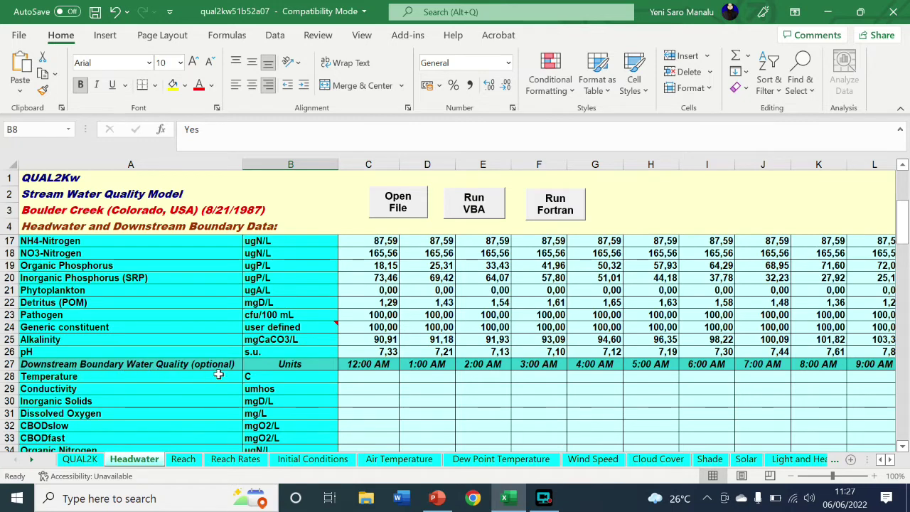
scroll(225, 376, "down", 1)
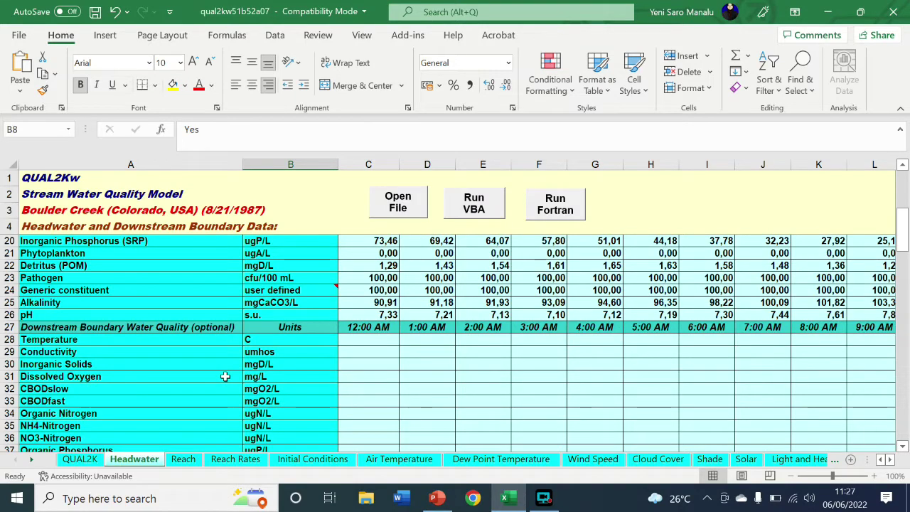
scroll(225, 377, "up", 5)
scroll(225, 376, "up", 1)
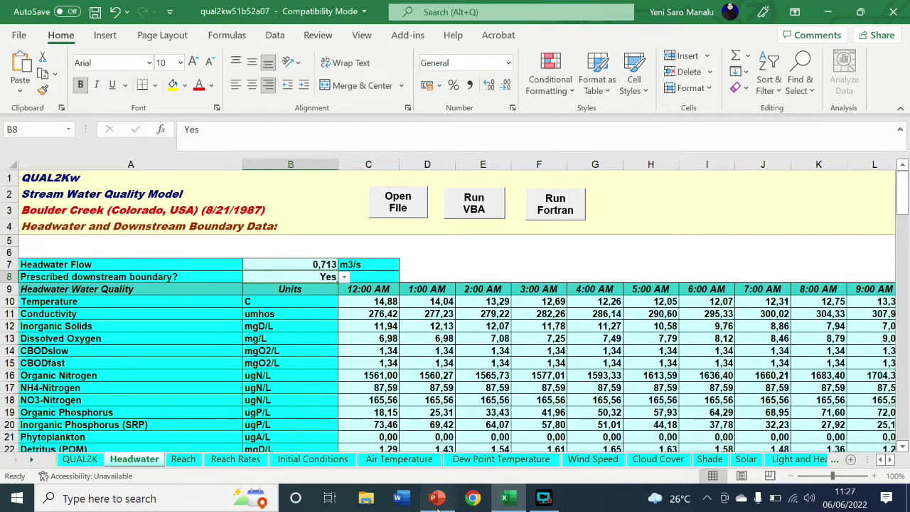
- Switch to the river sketch in PowerPoint and examine the crossing near the upstream end labelled Hulu
left_click(437, 498)
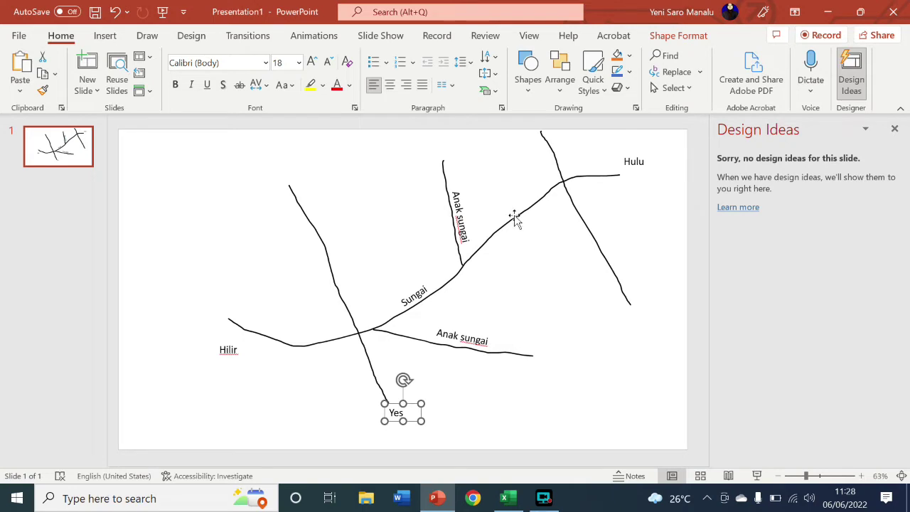
left_click(562, 182)
left_click(569, 183)
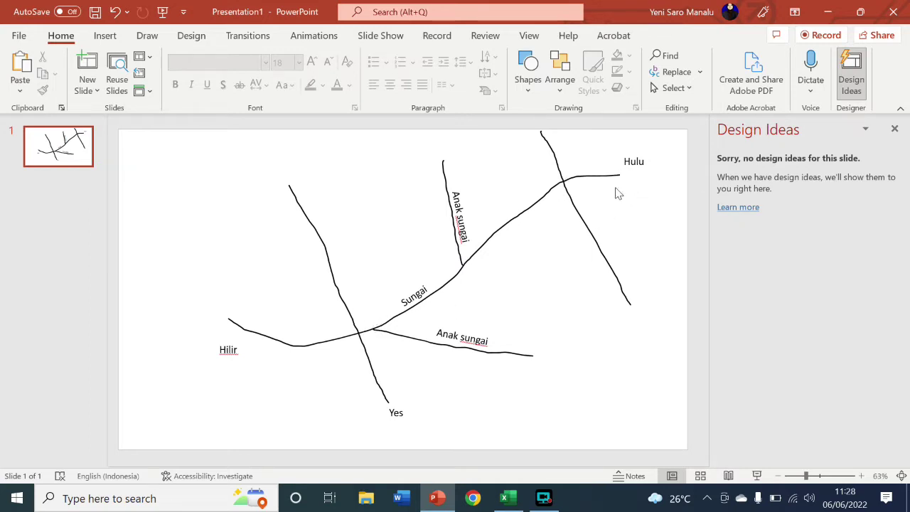
- Switch back to the Excel workbook and look at the heading and parameters of the downstream boundary section
left_click(507, 498)
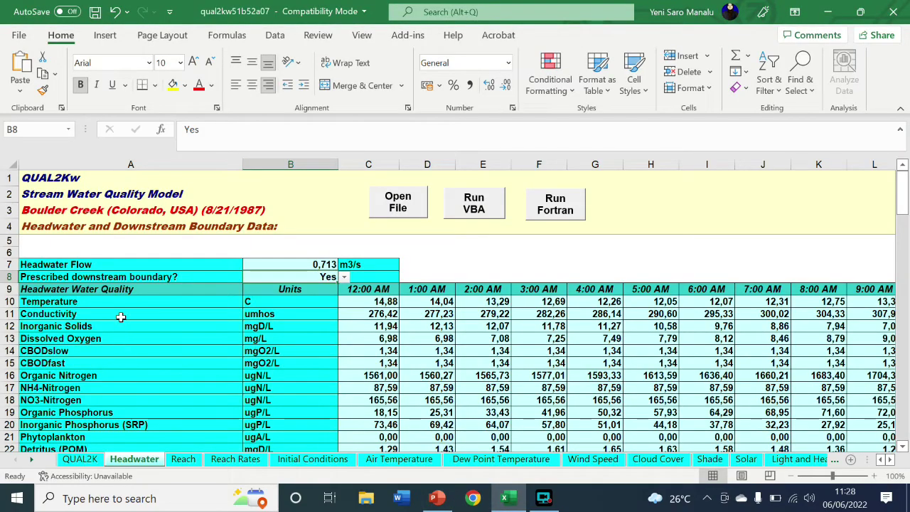
scroll(121, 317, "down", 3)
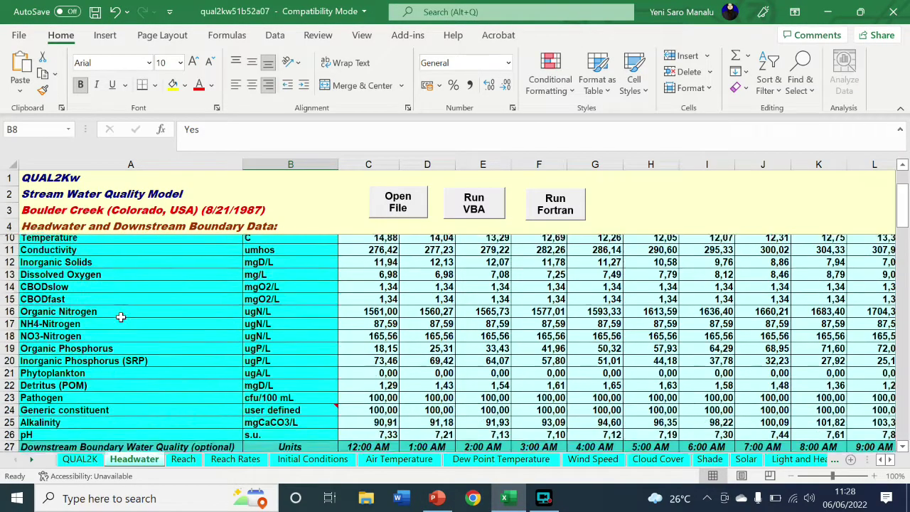
scroll(174, 367, "down", 2)
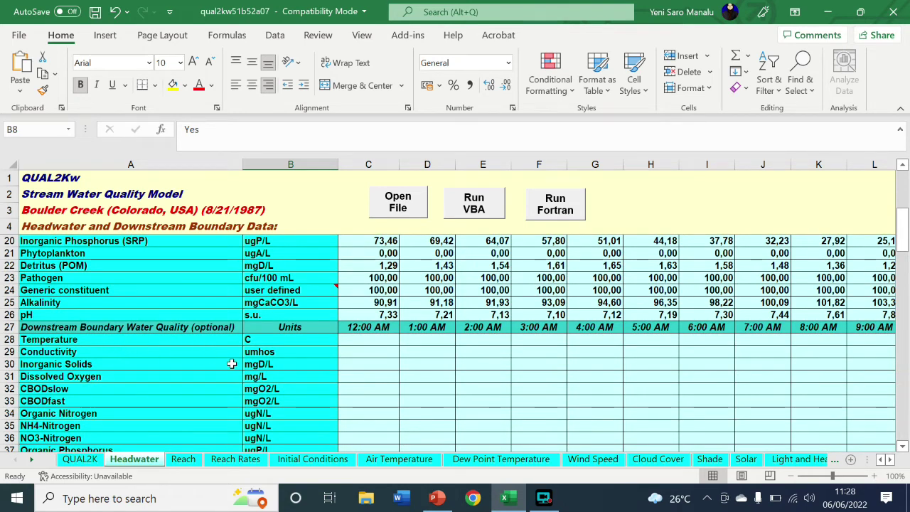
- Check the crossing near the downstream end labelled Hilir in the PowerPoint sketch and return to the Excel workbook
mouse_move(512, 502)
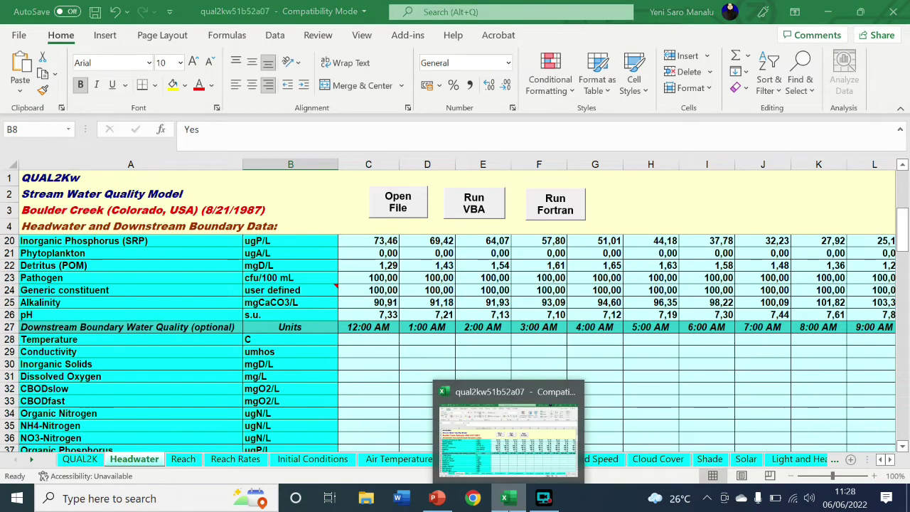
left_click(436, 498)
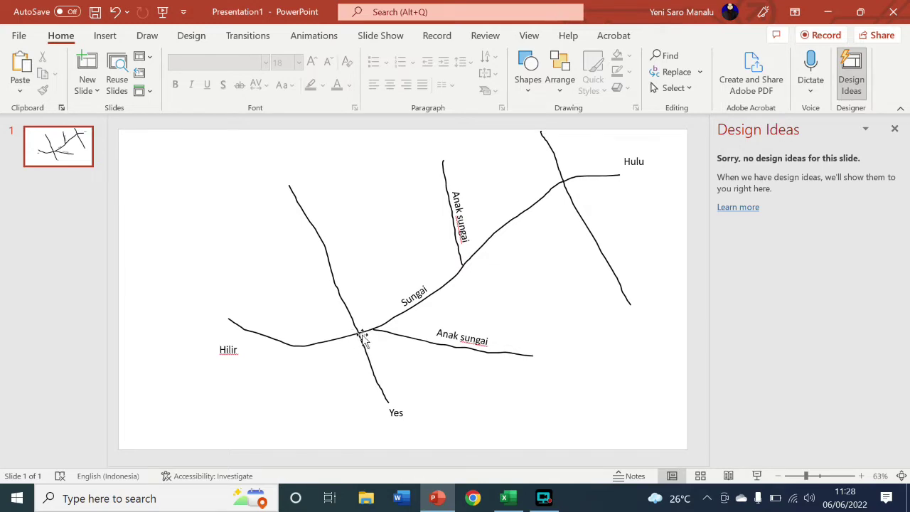
left_click(506, 502)
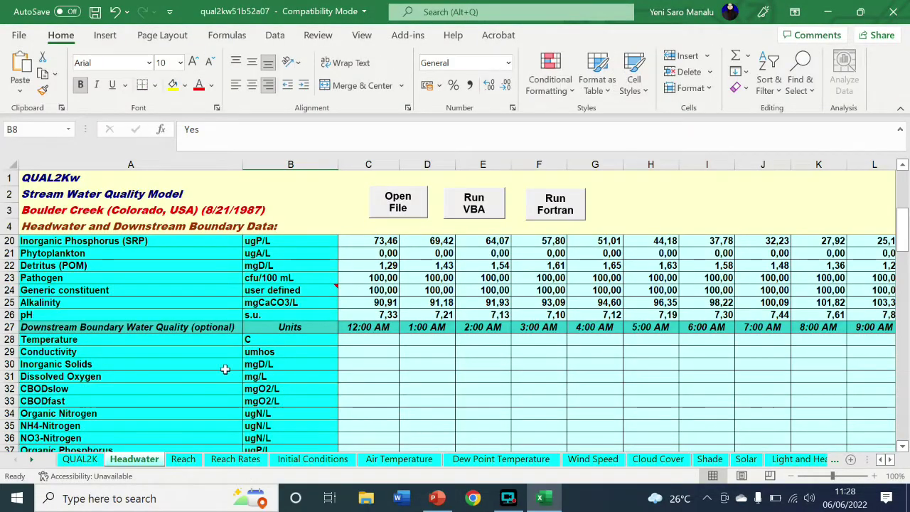
- Review the downstream boundary table from Temperature to pH and return to the Headwater Flow settings
scroll(220, 381, "down", 2)
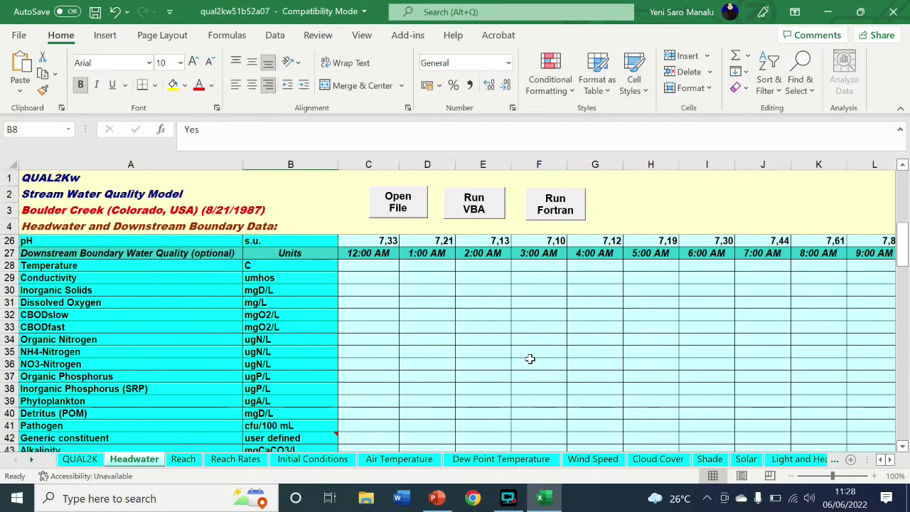
scroll(392, 367, "down", 2)
scroll(393, 367, "up", 1)
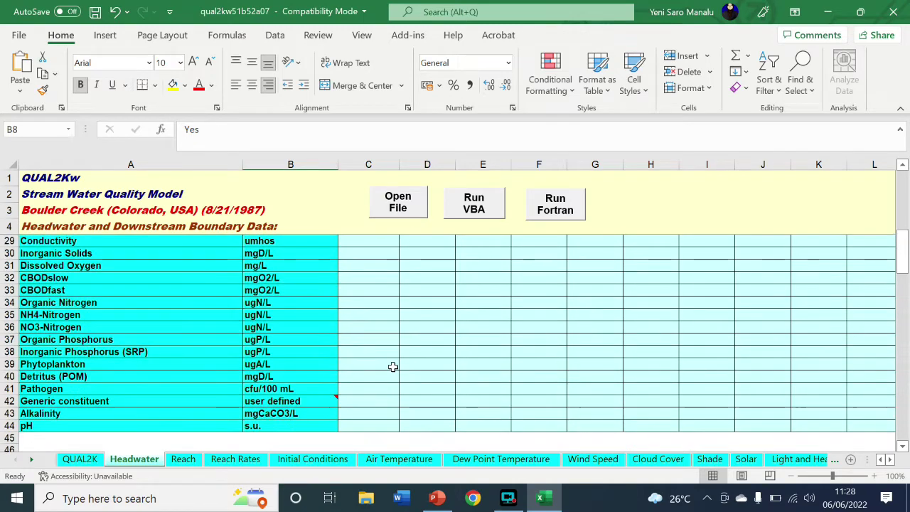
scroll(392, 367, "up", 1)
scroll(393, 367, "down", 1)
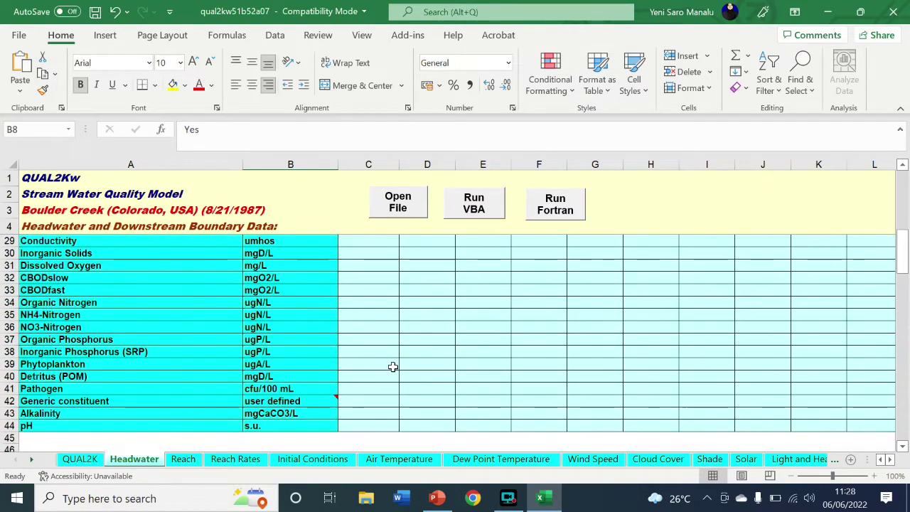
scroll(375, 344, "up", 1)
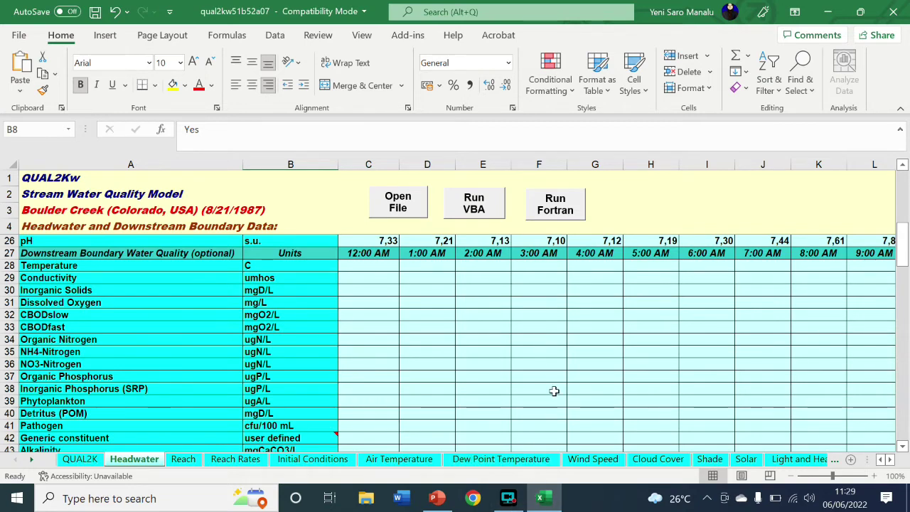
scroll(535, 356, "up", 5)
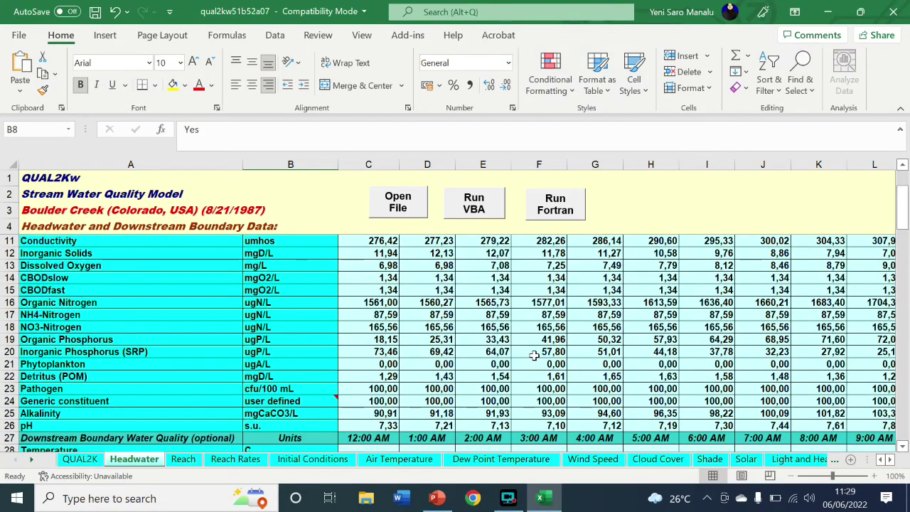
scroll(535, 356, "up", 1)
scroll(535, 356, "up", 1)
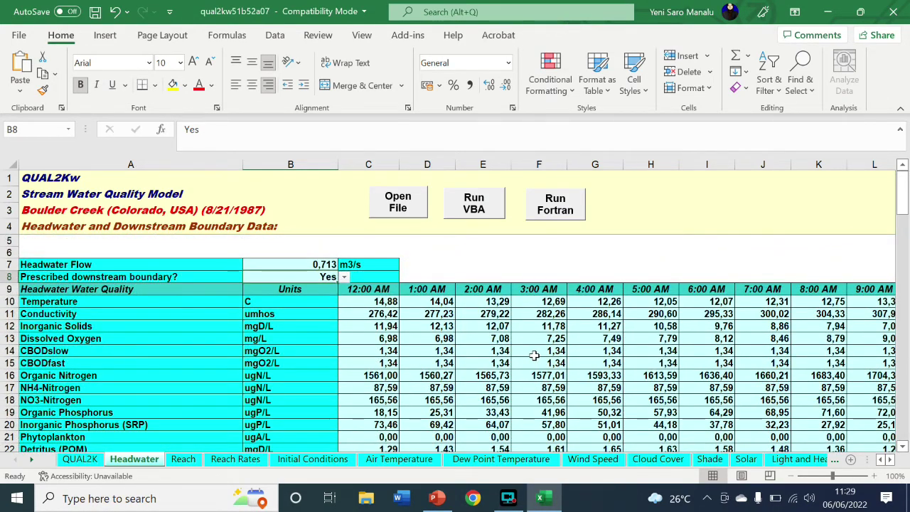